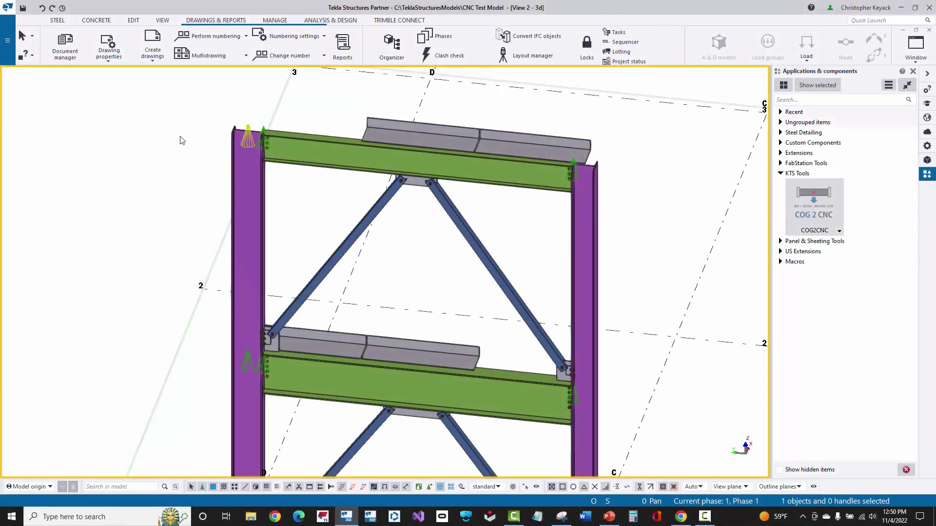
Inquire the center of gravity of the top W16X26 beam and dismiss the report
{"action": "left_click", "coordinate": [315, 142]}
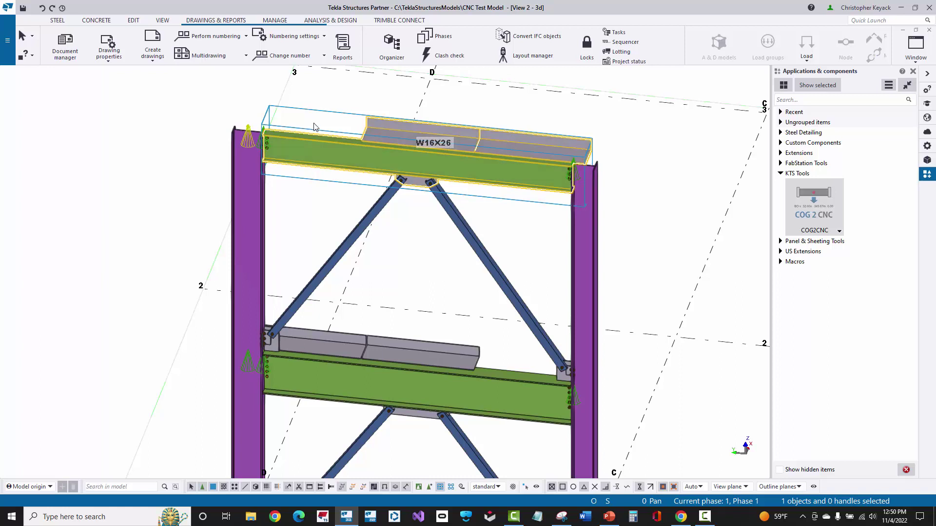
{"action": "right_click", "coordinate": [339, 156]}
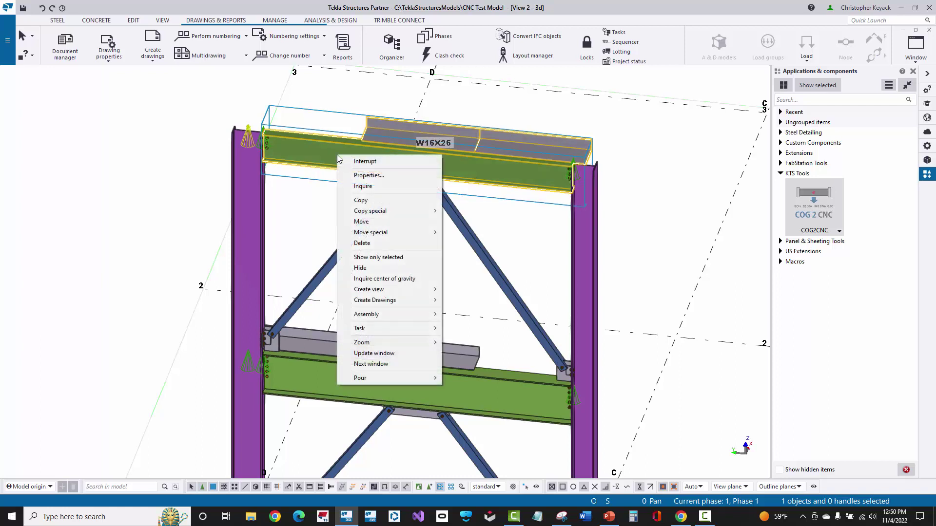
{"action": "left_click", "coordinate": [384, 279]}
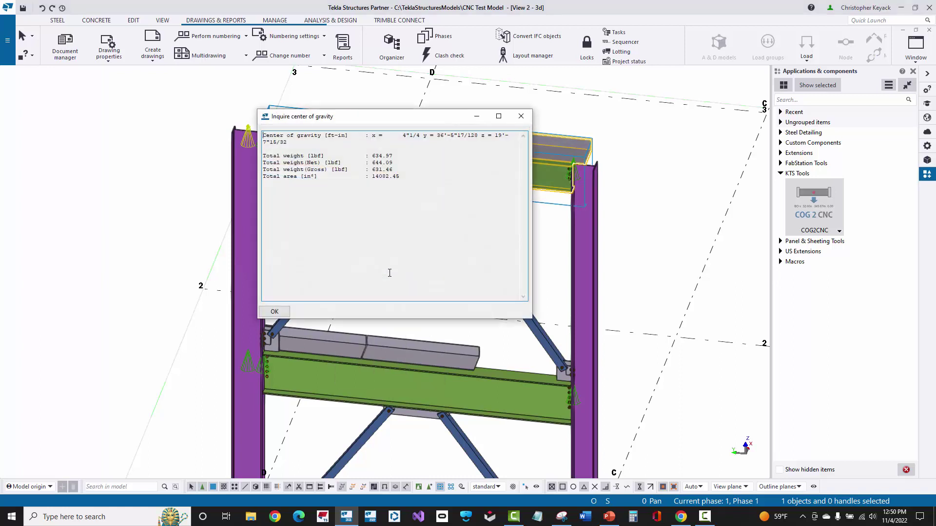
{"action": "left_click", "coordinate": [521, 116]}
{"action": "scroll", "coordinate": [440, 156], "scroll_direction": "up", "scroll_amount": 3}
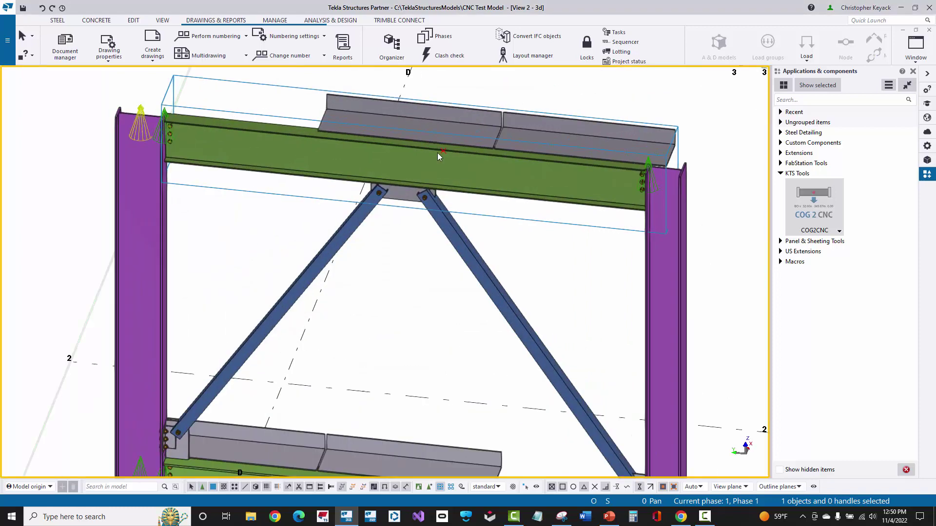
{"action": "scroll", "coordinate": [440, 156], "scroll_direction": "down", "scroll_amount": 1}
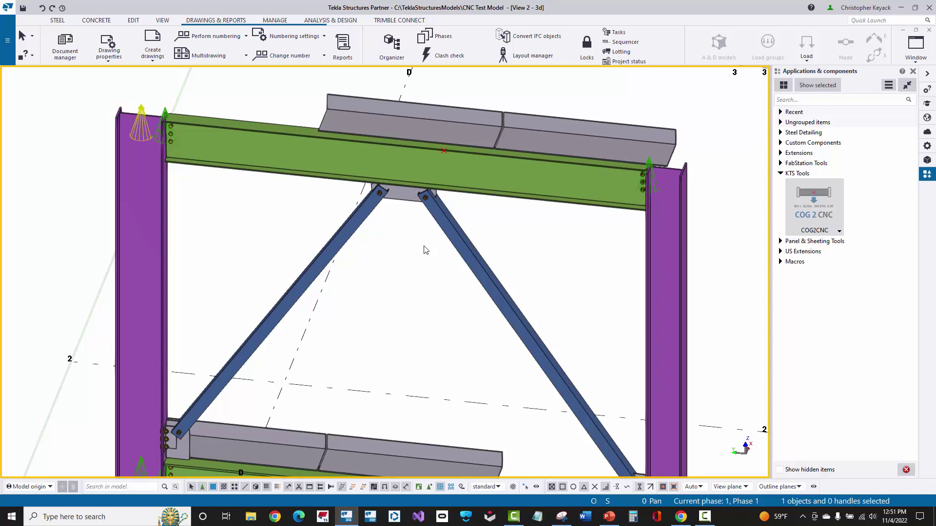
Select the model objects of all 11 assembly drawings listed in Document manager
{"action": "scroll", "coordinate": [425, 250], "scroll_direction": "down", "scroll_amount": 3}
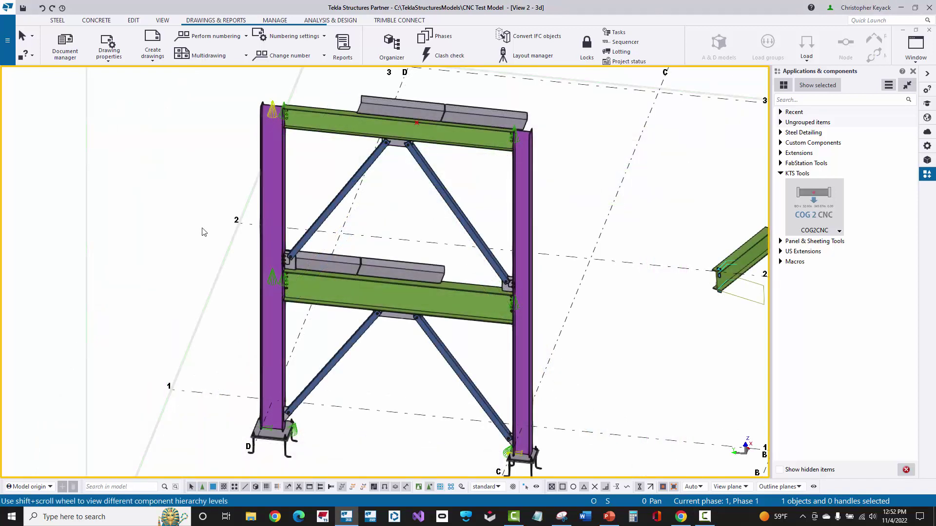
{"action": "left_click", "coordinate": [65, 43]}
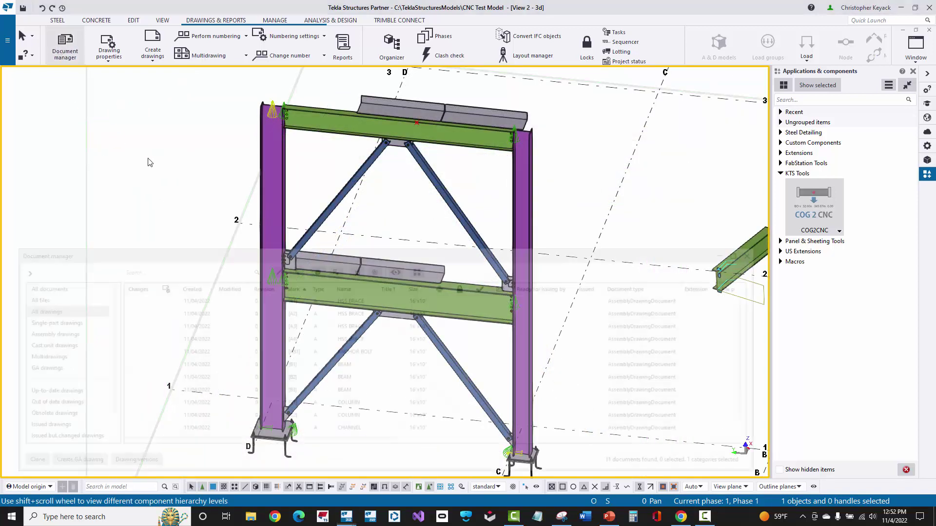
{"action": "left_click", "coordinate": [198, 298]}
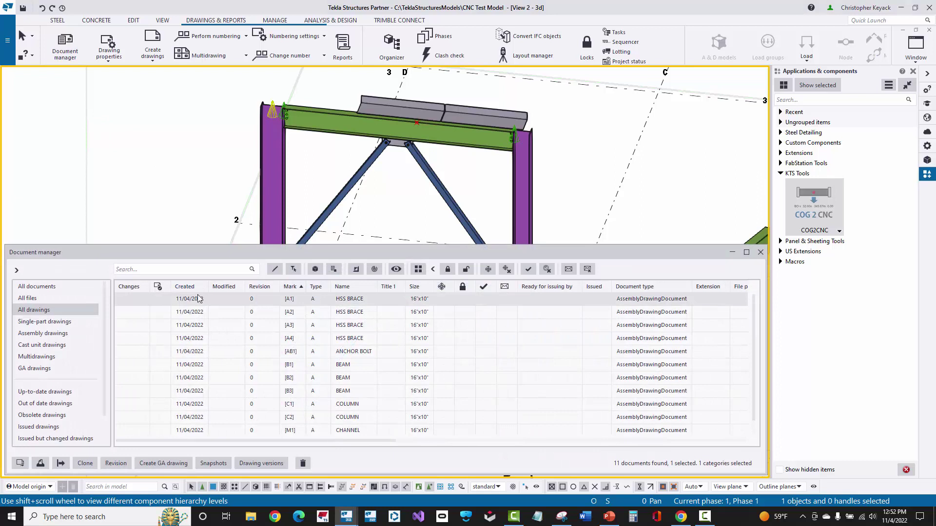
{"action": "key", "text": "ctrl+a"}
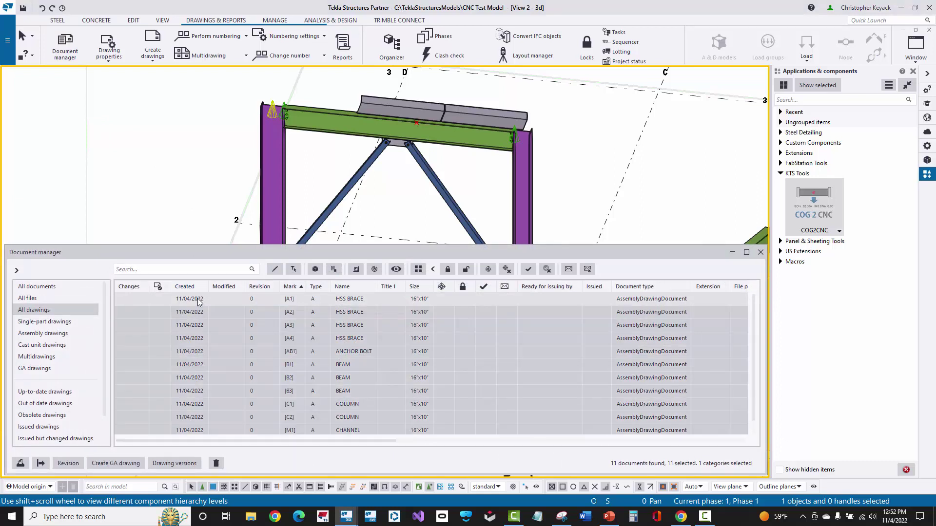
{"action": "left_click", "coordinate": [315, 269]}
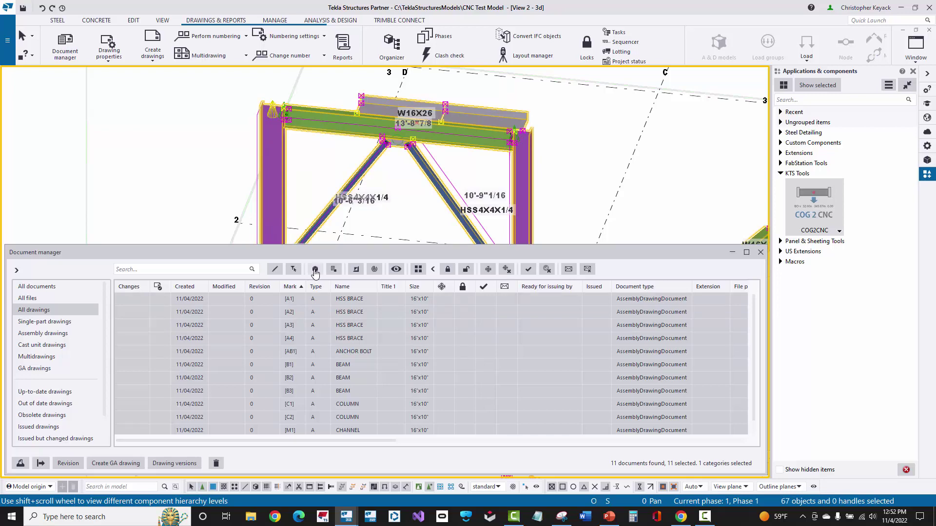
{"action": "left_click", "coordinate": [731, 253]}
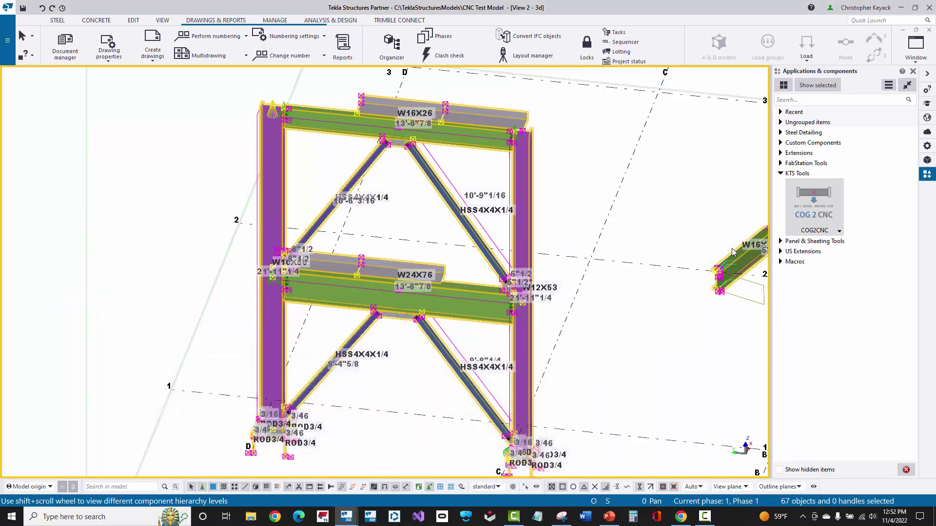
Create DSTV NC files for the selected parts, then clear the model selection
{"action": "left_click", "coordinate": [8, 48]}
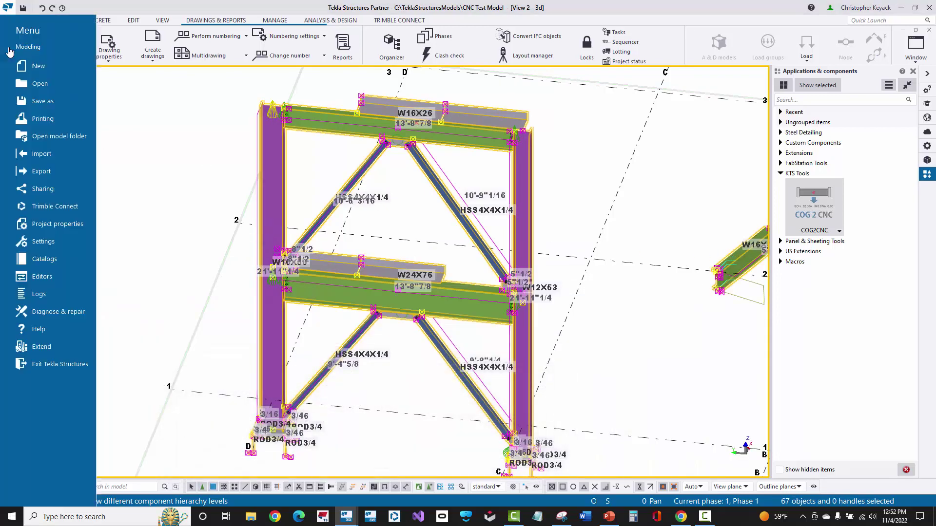
{"action": "left_click", "coordinate": [40, 171]}
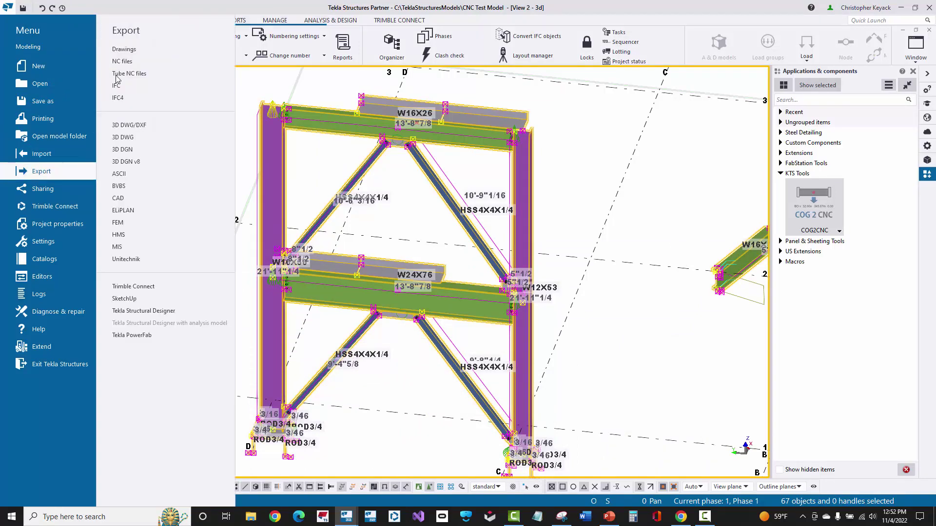
{"action": "left_click", "coordinate": [123, 62]}
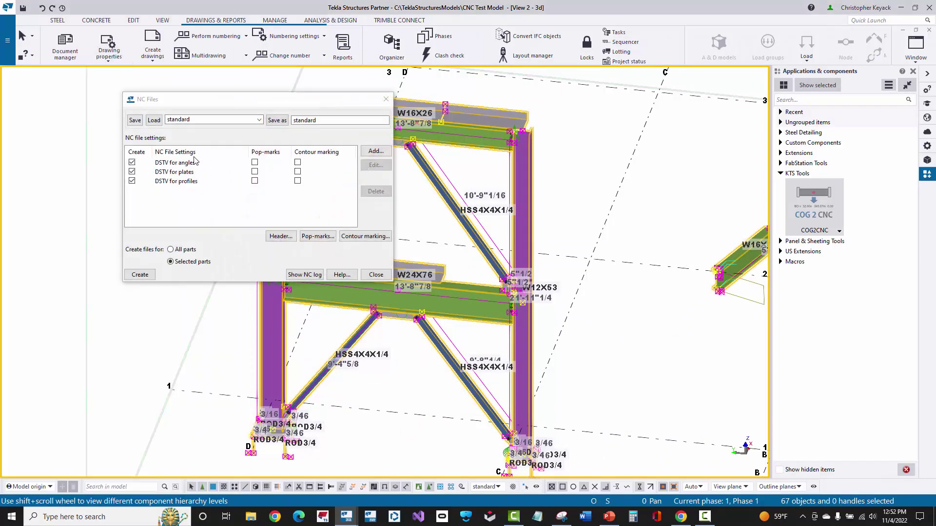
{"action": "left_click", "coordinate": [139, 275]}
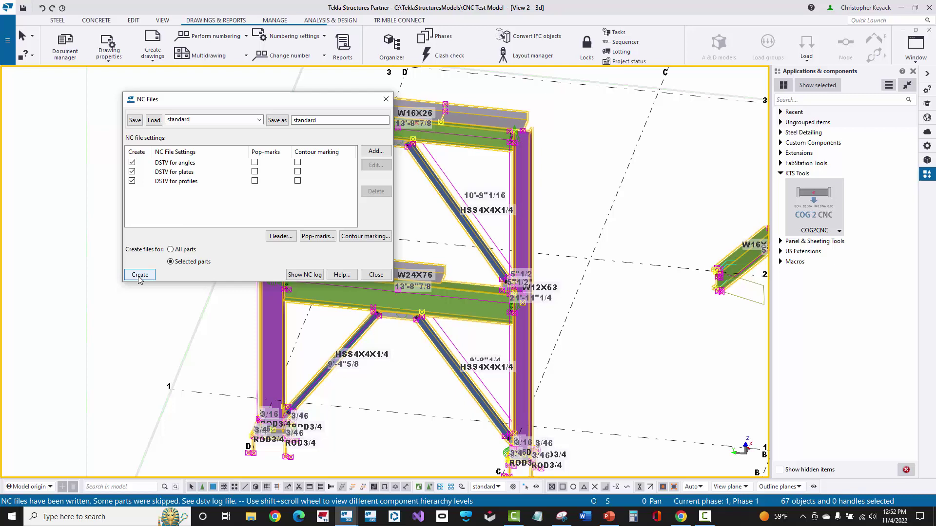
{"action": "left_click", "coordinate": [386, 99]}
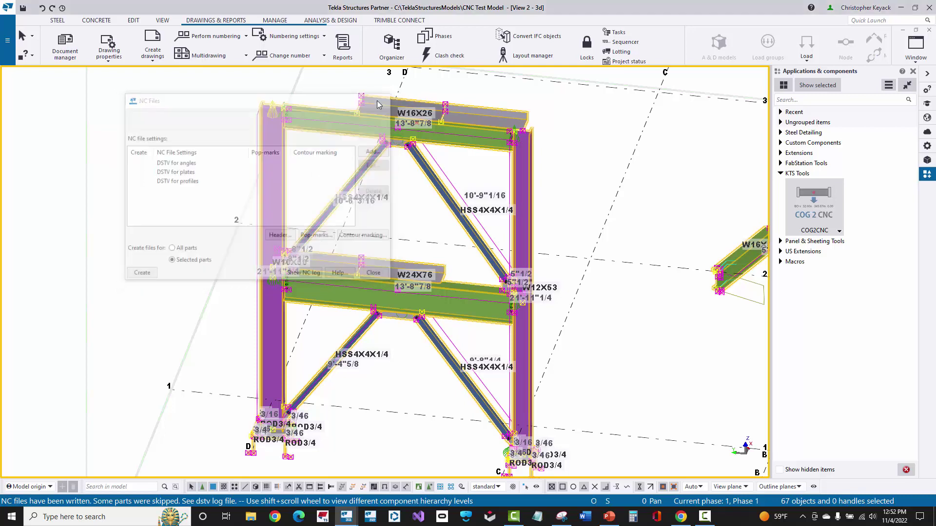
{"action": "left_click", "coordinate": [163, 134]}
{"action": "left_click", "coordinate": [7, 39]}
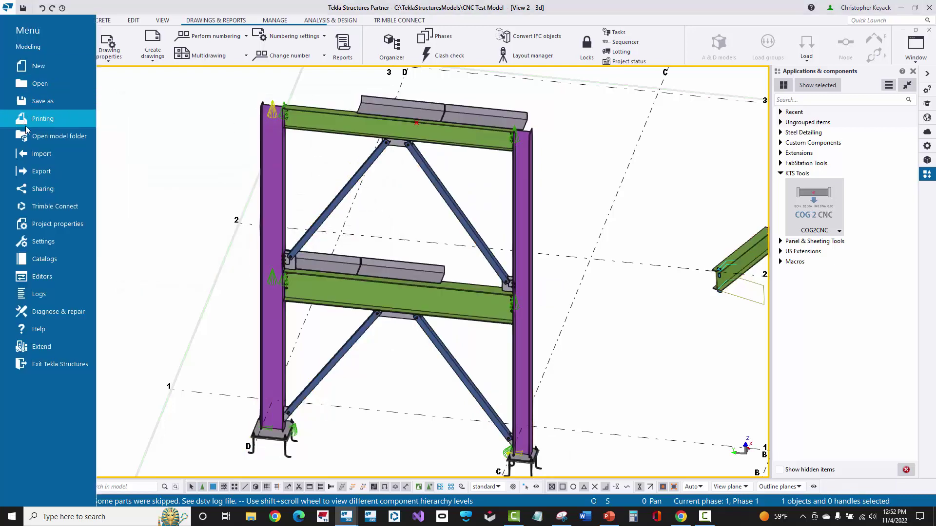
Open the model folder in Explorer and browse into NC_files
{"action": "left_click", "coordinate": [48, 138]}
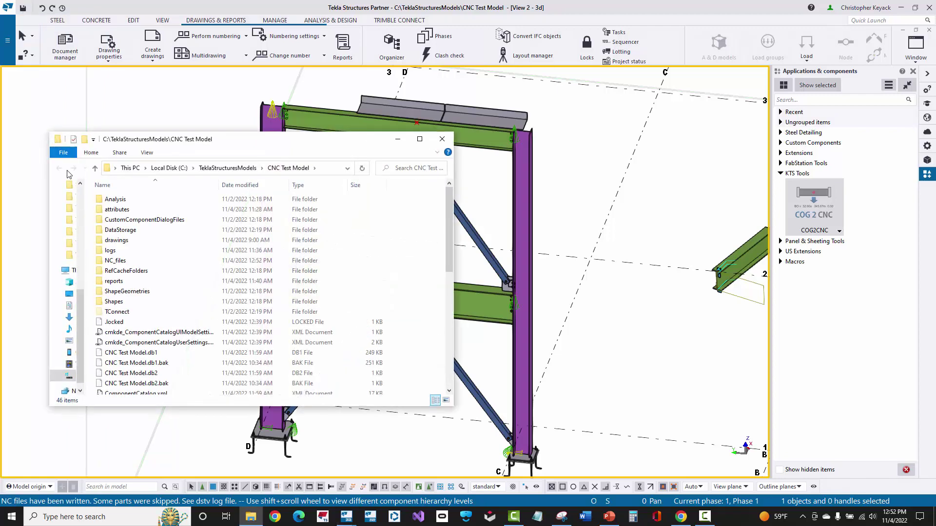
{"action": "double_click", "coordinate": [115, 261]}
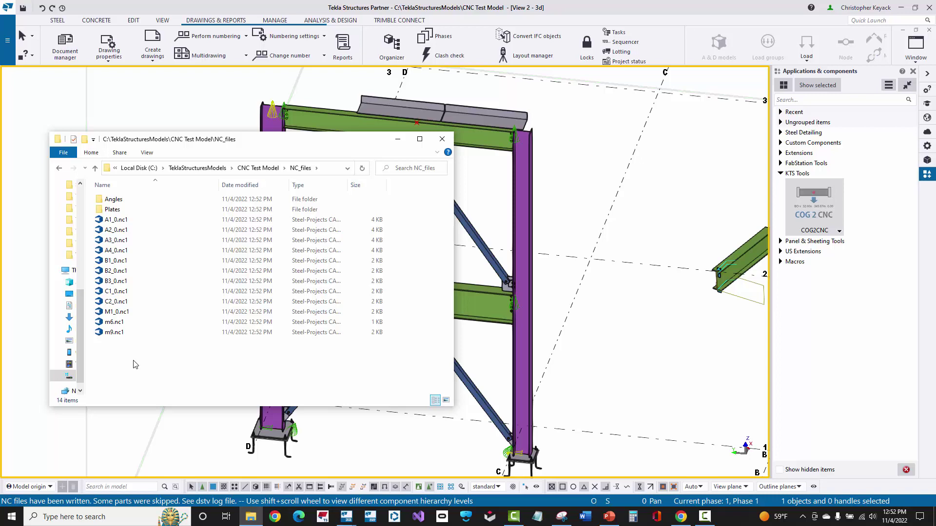
Close the Explorer window showing the NC_files folder
{"action": "left_click", "coordinate": [442, 140]}
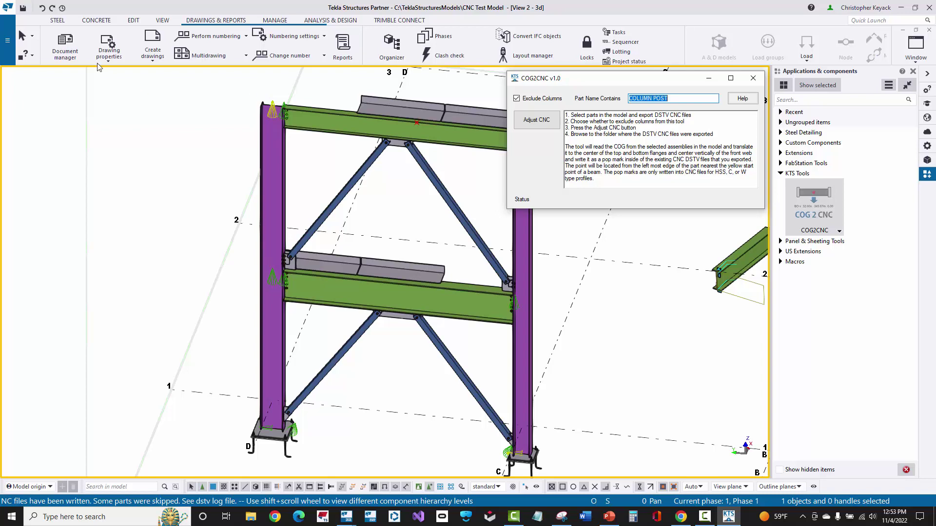
Run COG2CNC Adjust CNC on the beams and braces in NC_files, filtering out columns C1 and C2
{"action": "left_click", "coordinate": [64, 46]}
{"action": "left_click", "coordinate": [314, 269]}
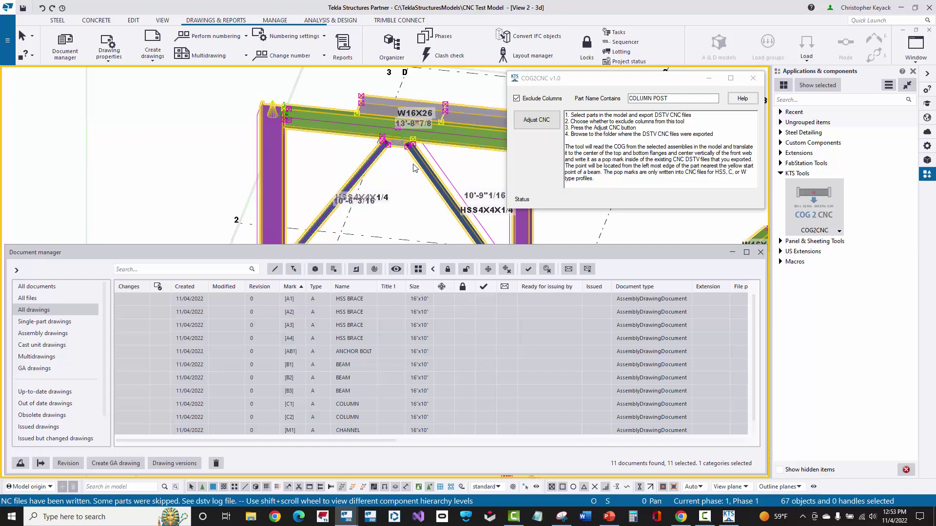
{"action": "left_click", "coordinate": [539, 122]}
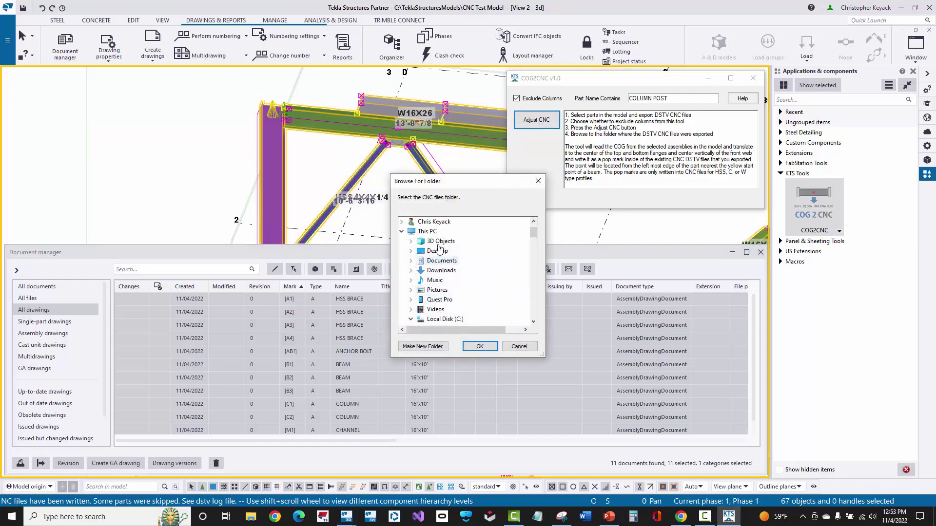
{"action": "left_click", "coordinate": [472, 348]}
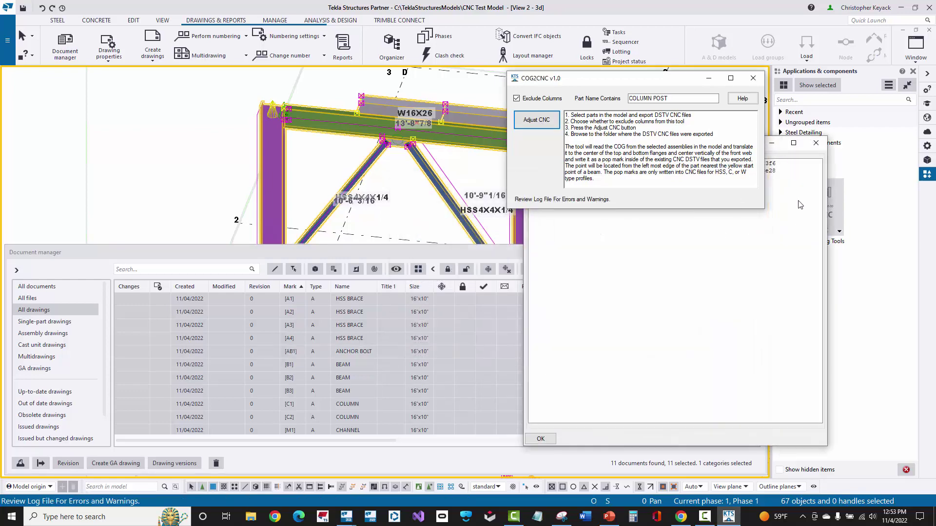
{"action": "left_click_drag", "start_coordinate": [621, 79], "coordinate": [360, 92]}
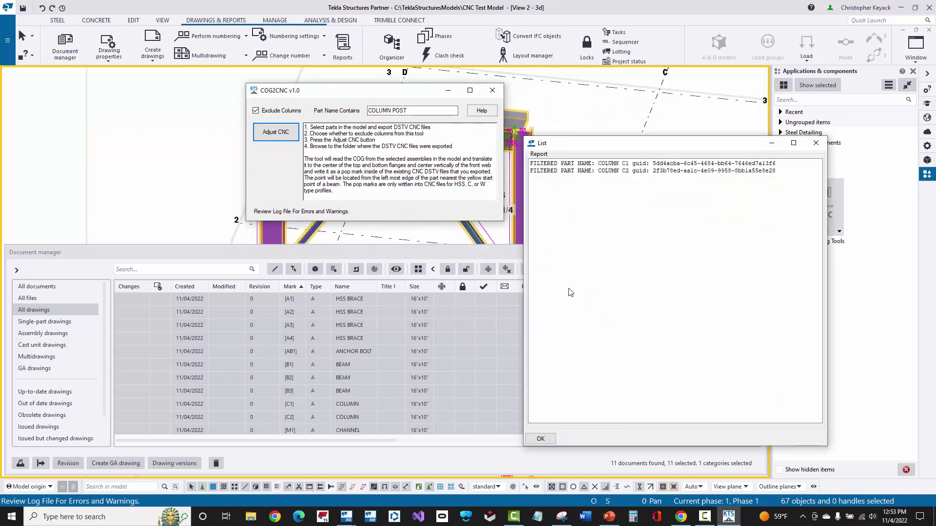
{"action": "left_click", "coordinate": [541, 439]}
{"action": "left_click", "coordinate": [492, 90]}
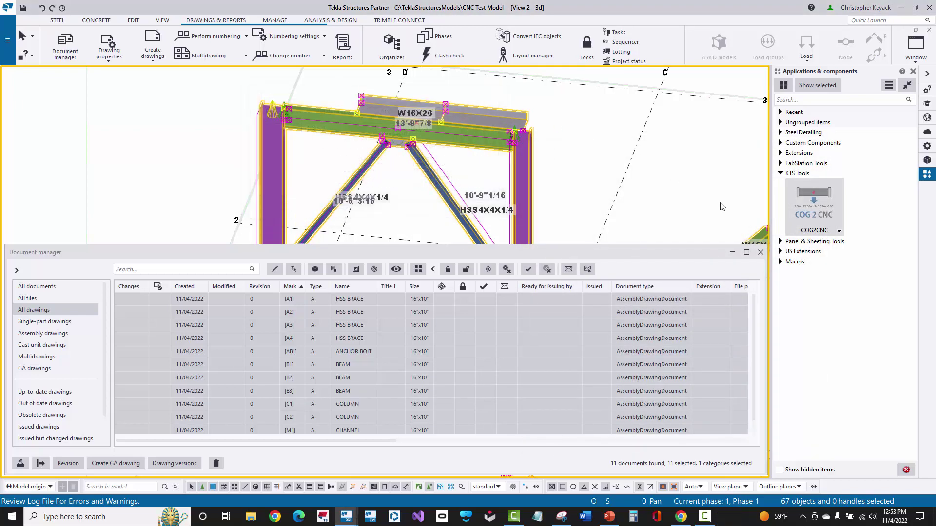
{"action": "left_click", "coordinate": [760, 252]}
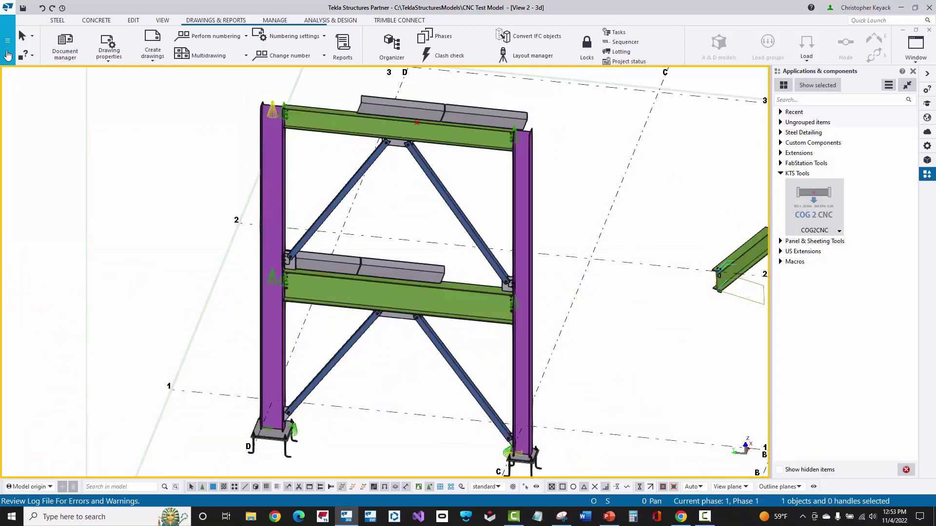
Open B1_0.nc1 from the model's NC_files folder in Steel Projects CAD Viewer
{"action": "left_click", "coordinate": [7, 44]}
{"action": "left_click", "coordinate": [43, 136]}
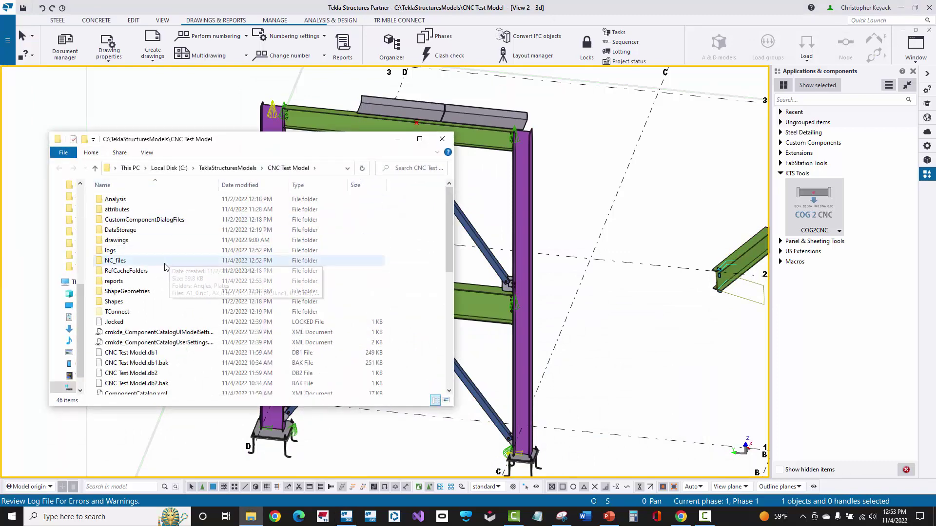
{"action": "double_click", "coordinate": [124, 262]}
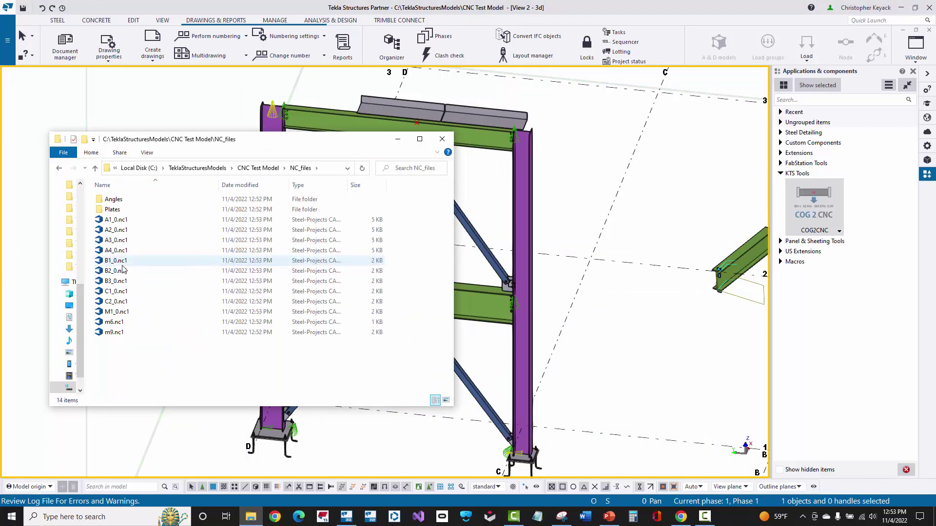
{"action": "left_click", "coordinate": [122, 265]}
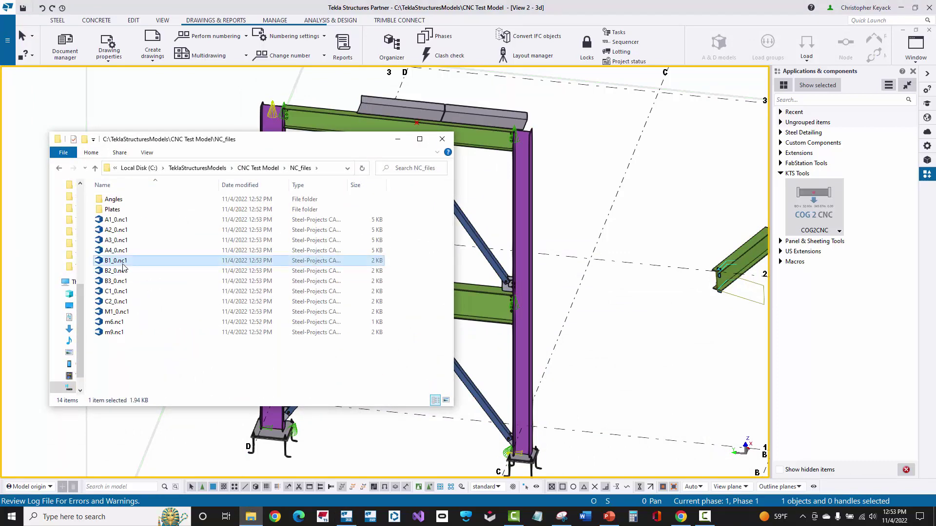
{"action": "double_click", "coordinate": [123, 266]}
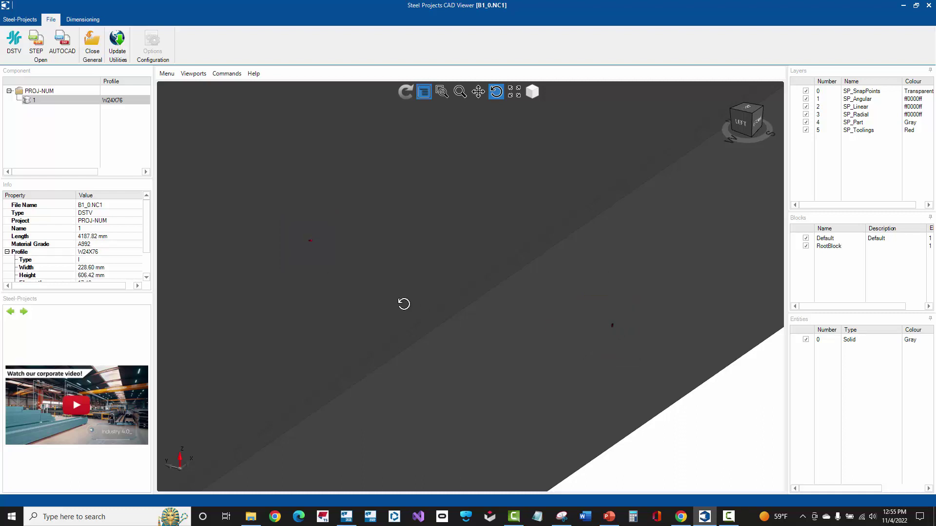
{"action": "mouse_move", "coordinate": [280, 278]}
{"action": "middle_mouse_down"}
{"action": "mouse_move", "coordinate": [342, 319]}
{"action": "mouse_move", "coordinate": [468, 356]}
{"action": "middle_mouse_up"}
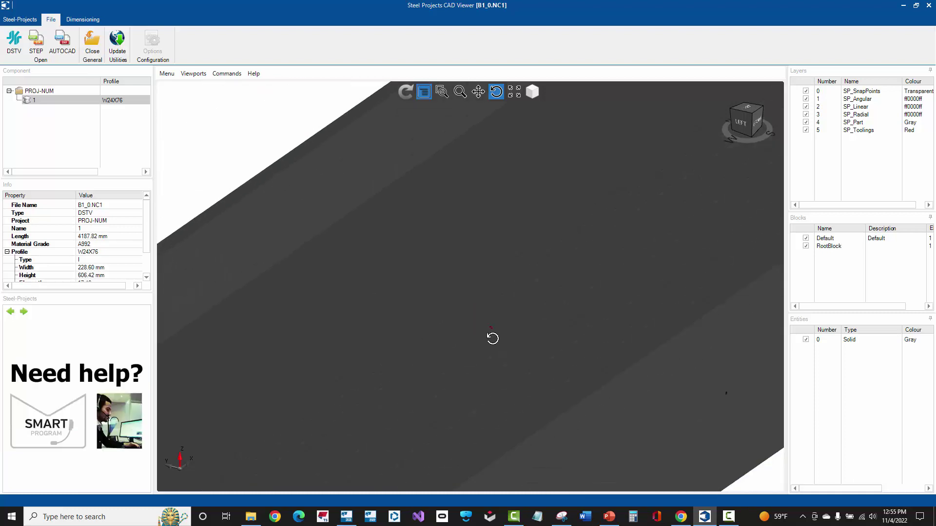
{"action": "scroll", "coordinate": [491, 340], "scroll_direction": "down", "scroll_amount": 4}
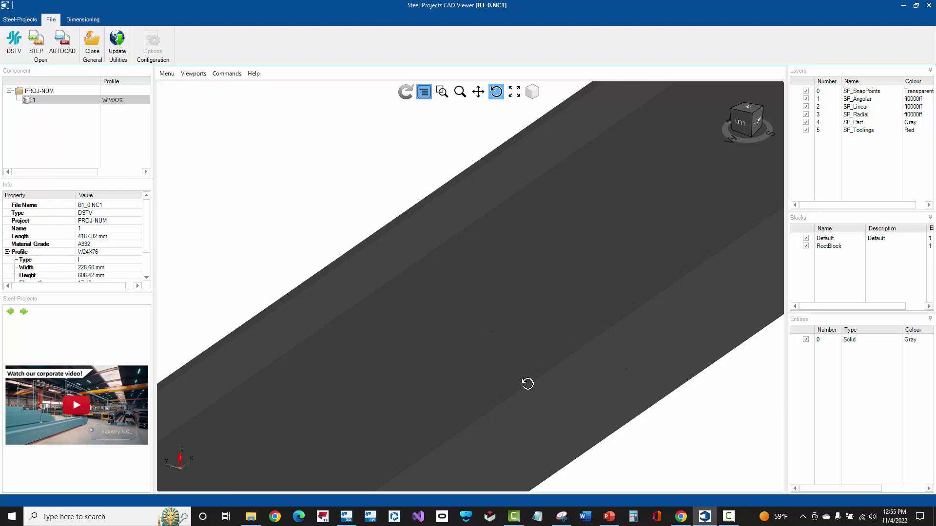
{"action": "left_click_drag", "start_coordinate": [278, 328], "coordinate": [397, 332]}
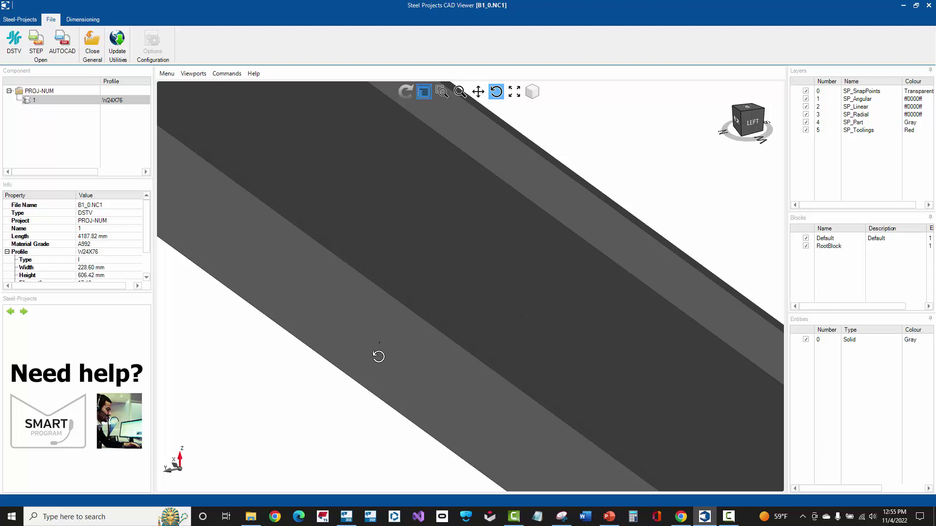
{"action": "left_click_drag", "start_coordinate": [685, 379], "coordinate": [337, 397]}
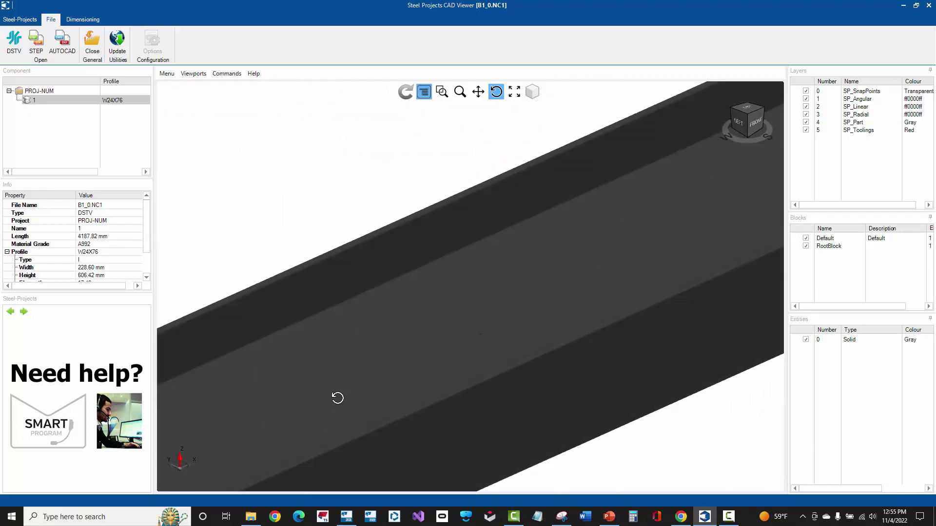
{"action": "scroll", "coordinate": [337, 398], "scroll_direction": "down", "scroll_amount": 10}
Pan the view so the whole W24X76 beam and its end pop marks are visible
{"action": "middle_click_drag", "start_coordinate": [298, 415], "coordinate": [396, 364]}
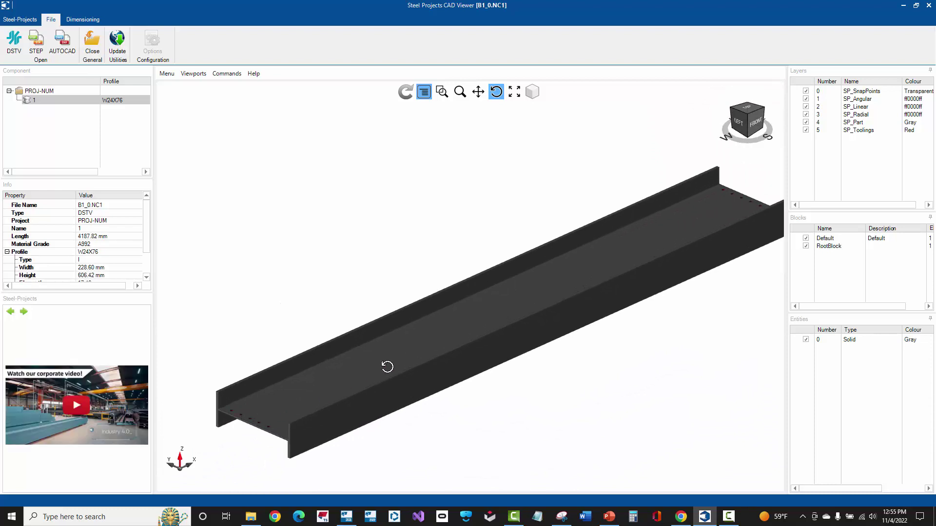